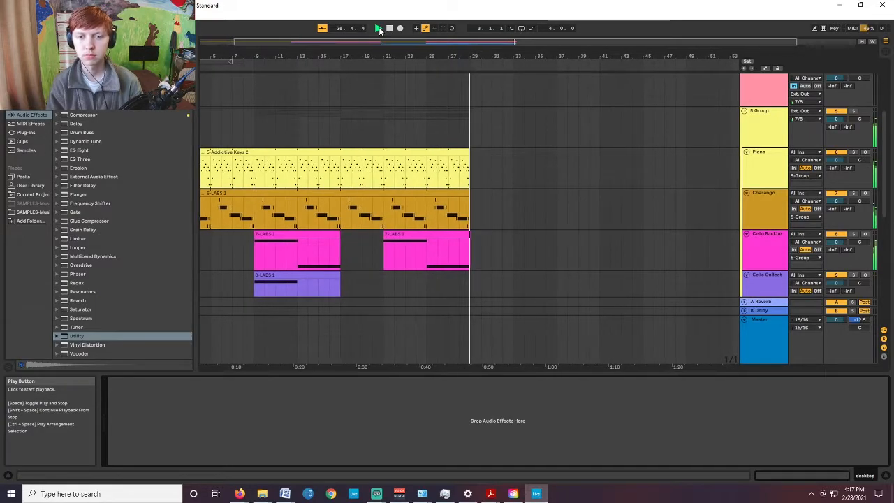
Solo the Piano track, audition it from the start of the arrangement, and open its clip's notes.
left_click(389, 29)
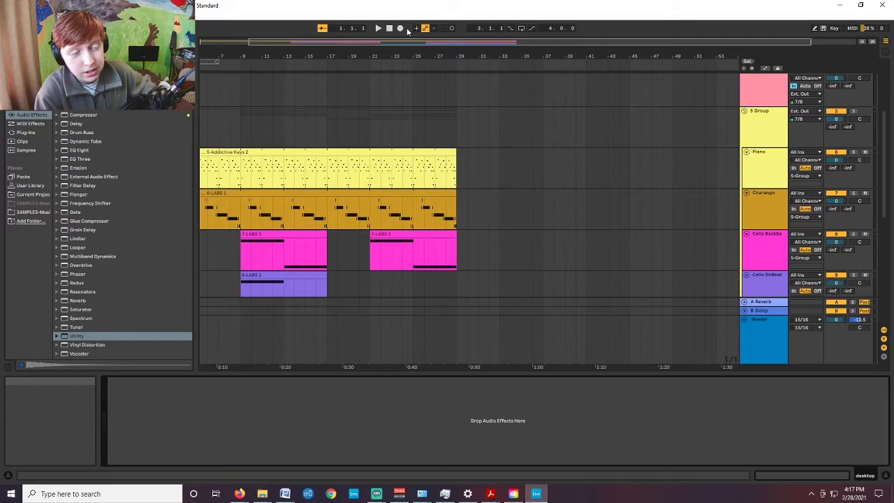
scroll(447, 159, "left", 3)
left_click(439, 151)
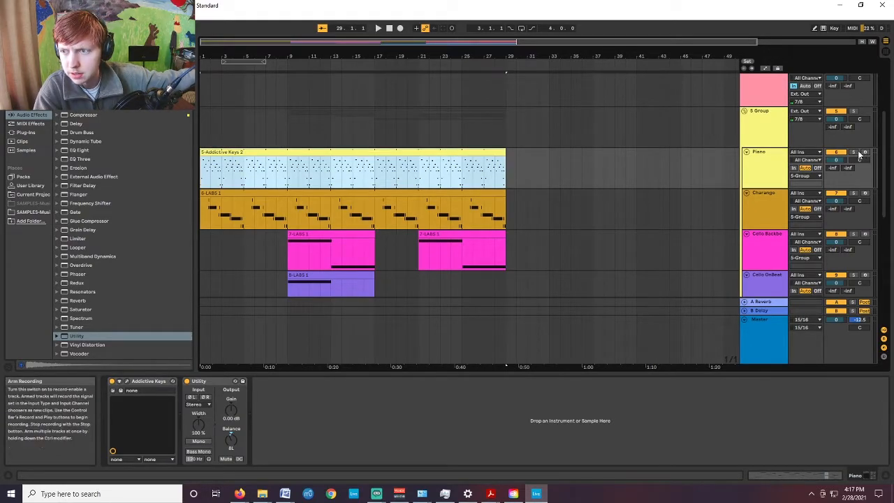
left_click(855, 152)
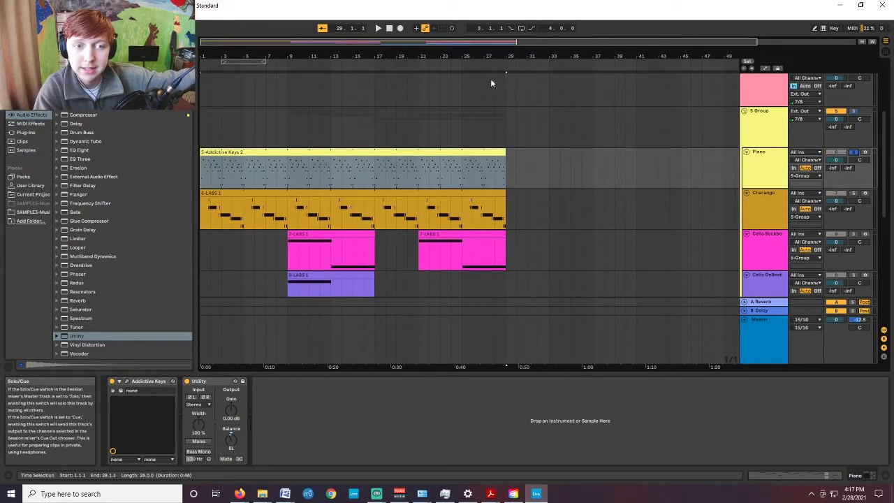
left_click(389, 28)
left_click(378, 28)
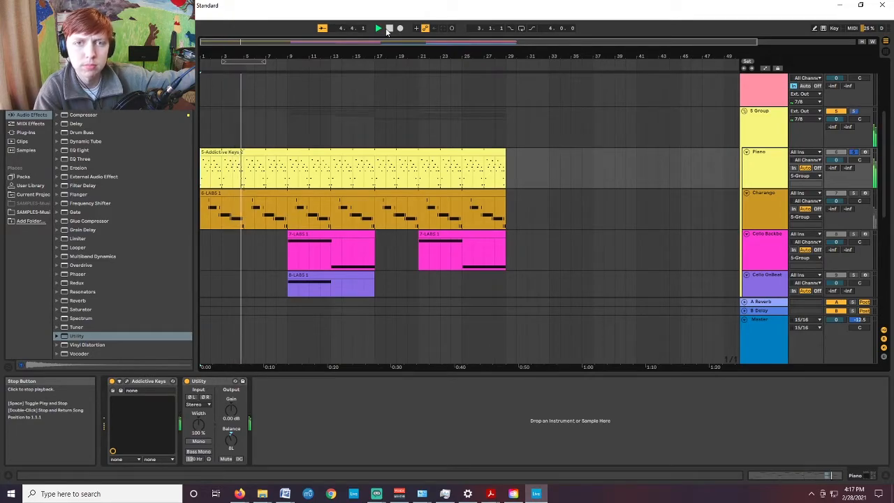
left_click(389, 30)
left_click(504, 168)
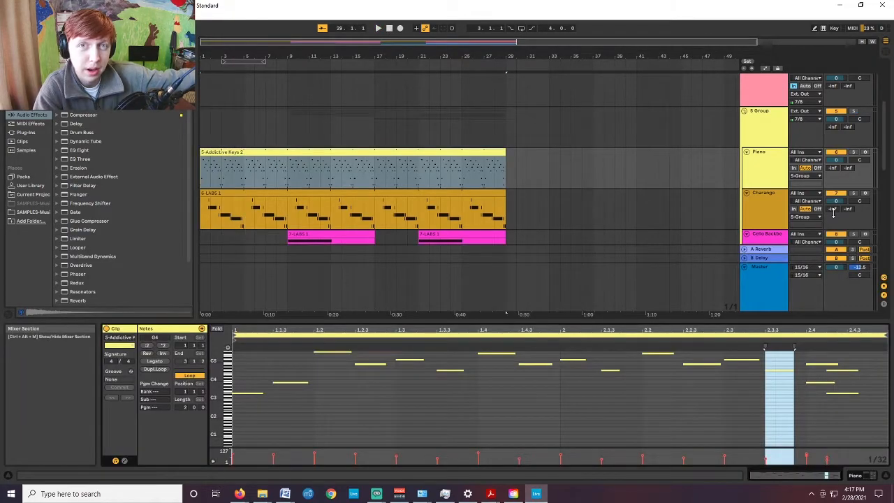
Arm the Charango track and audition it soloed from the start of the arrangement.
left_click(866, 194)
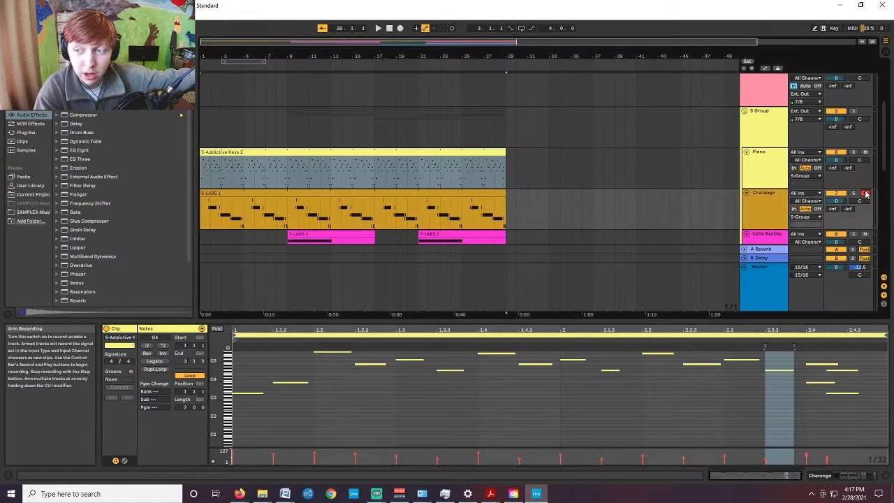
left_click(386, 28)
left_click(378, 29)
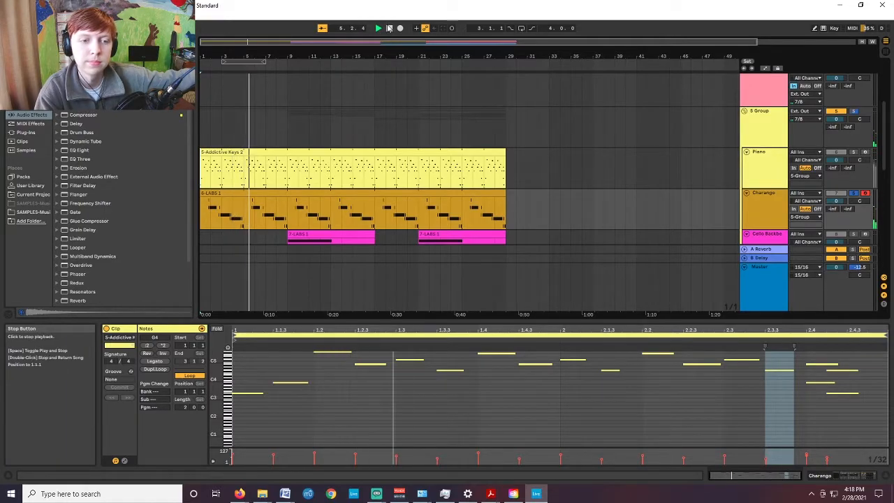
left_click(389, 28)
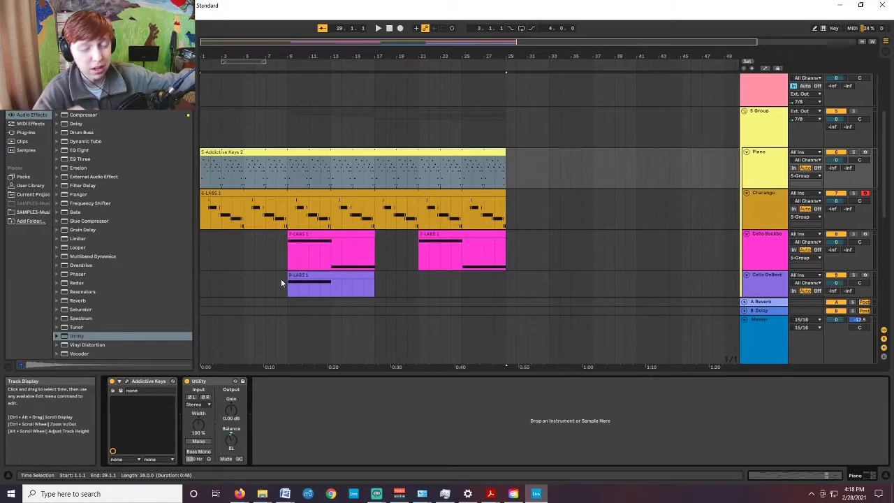
Show the Charango track's device chain and examine its Reverb and Delay effects.
left_click(315, 195)
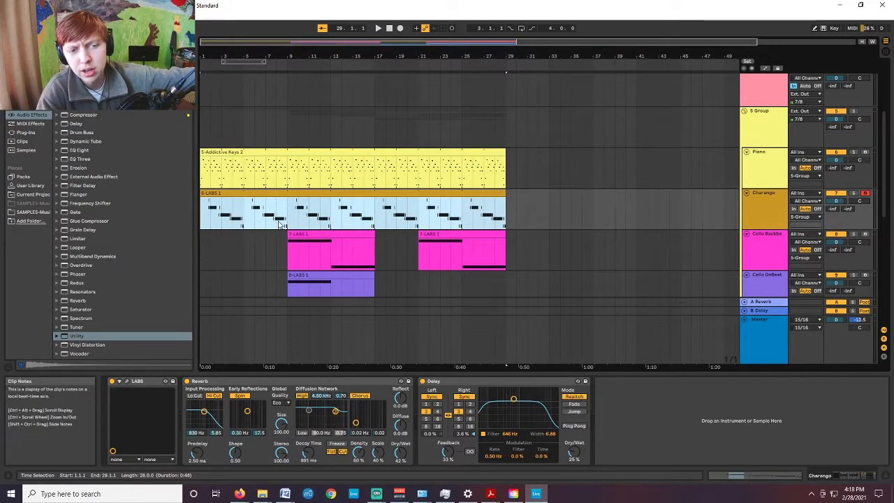
left_click(208, 382)
key("Right")
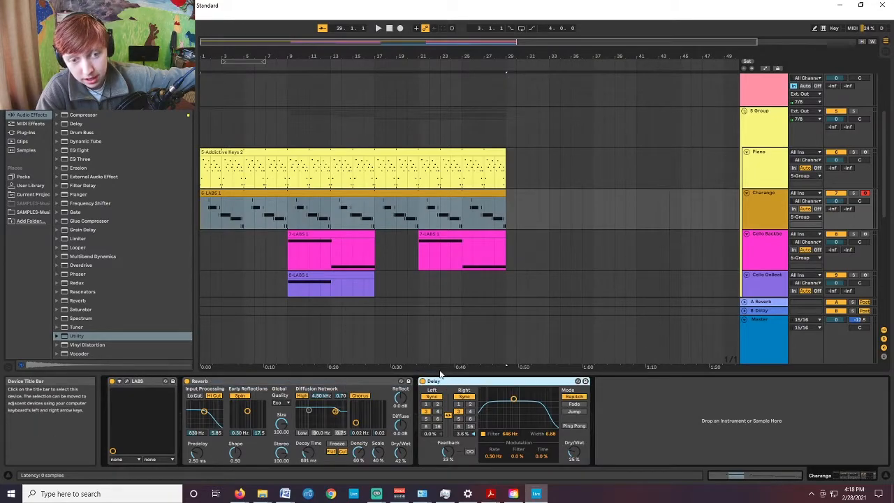
left_click(278, 208)
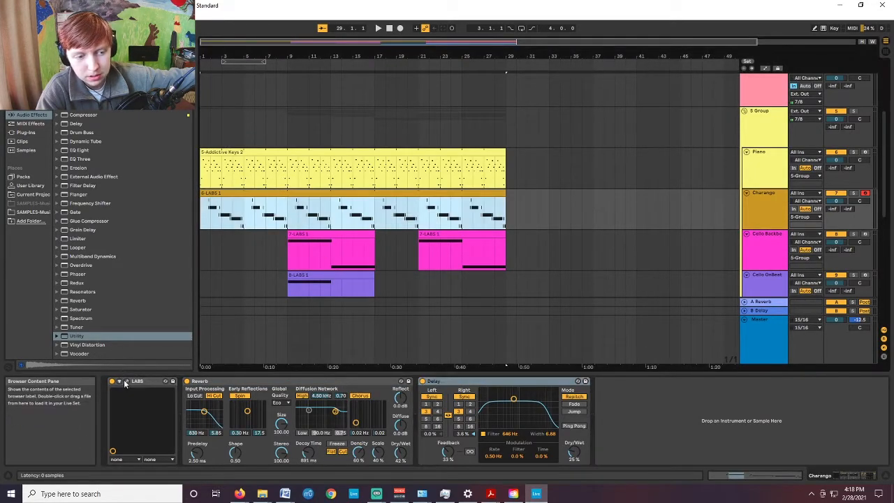
Open the Charango track's LABS instrument, clear the Acoustic Guitar filter and look through the full preset library.
left_click(125, 383)
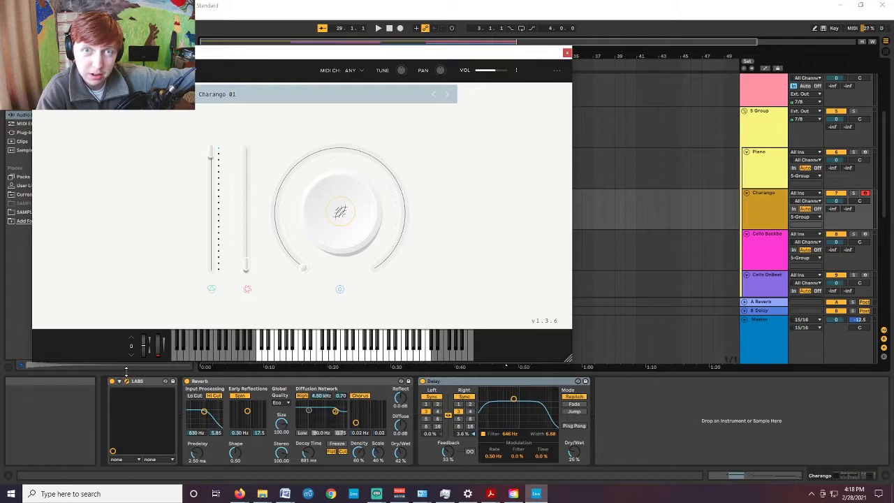
left_click(210, 95)
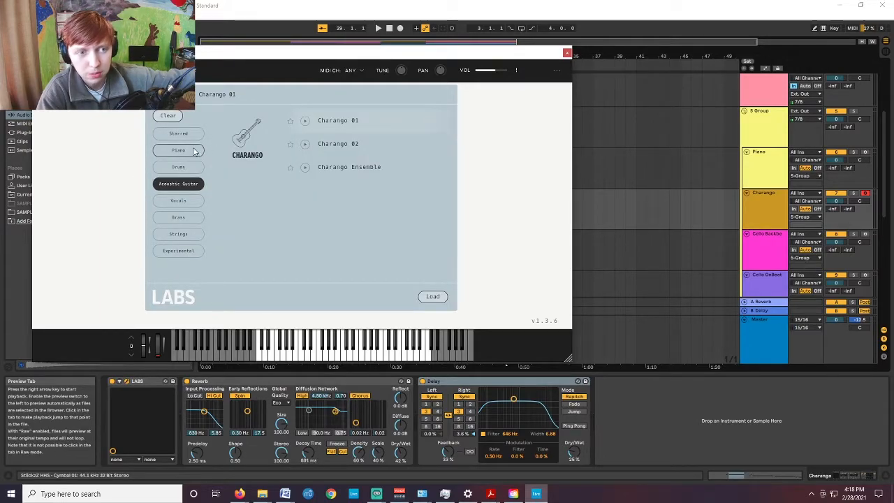
left_click(194, 188)
scroll(314, 175, "down", 10)
scroll(315, 174, "down", 15)
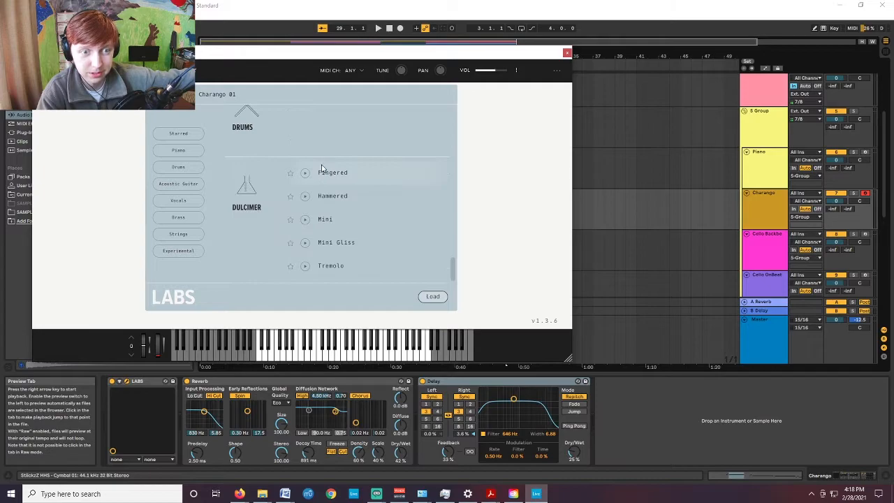
left_click_drag(452, 266, 451, 116)
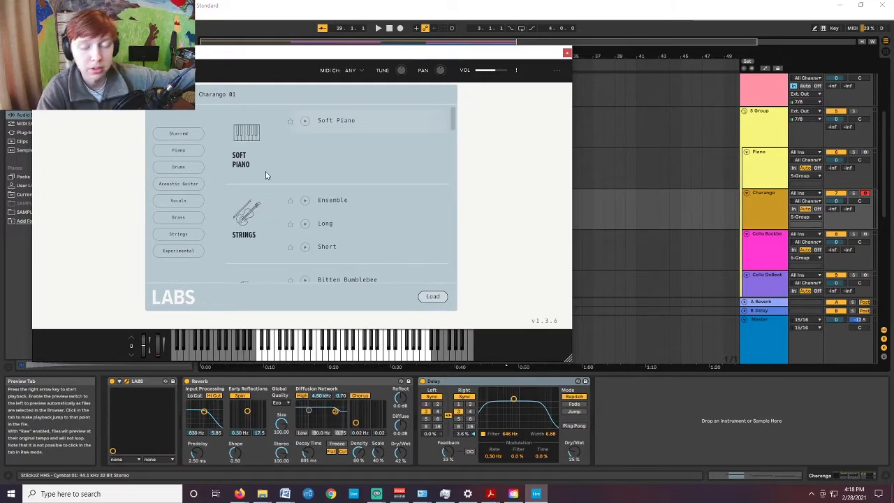
scroll(250, 235, "down", 10)
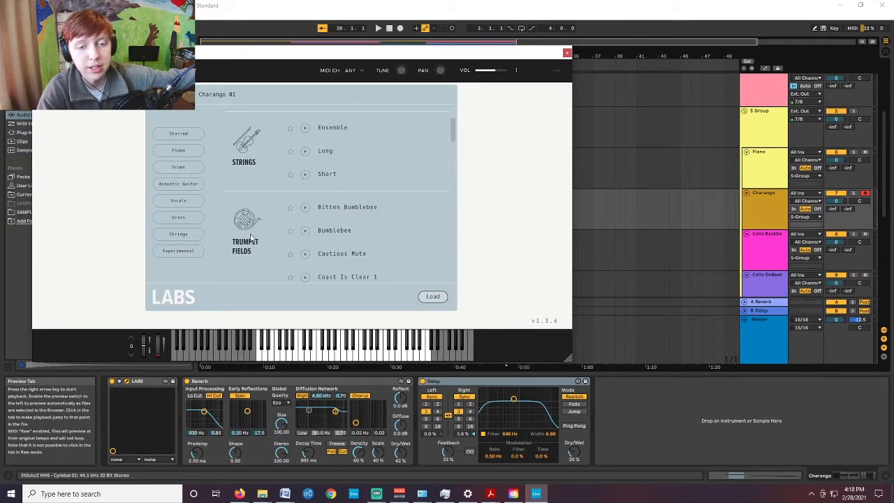
scroll(255, 233, "down", 1)
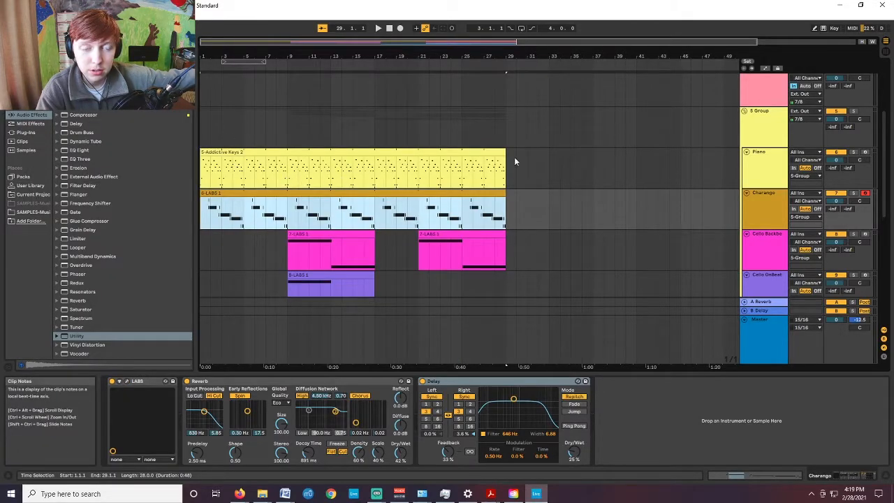
Play the first Cello Backbeat clip from bar 9, soloing its track briefly to audition it.
scroll(479, 162, "down", 3)
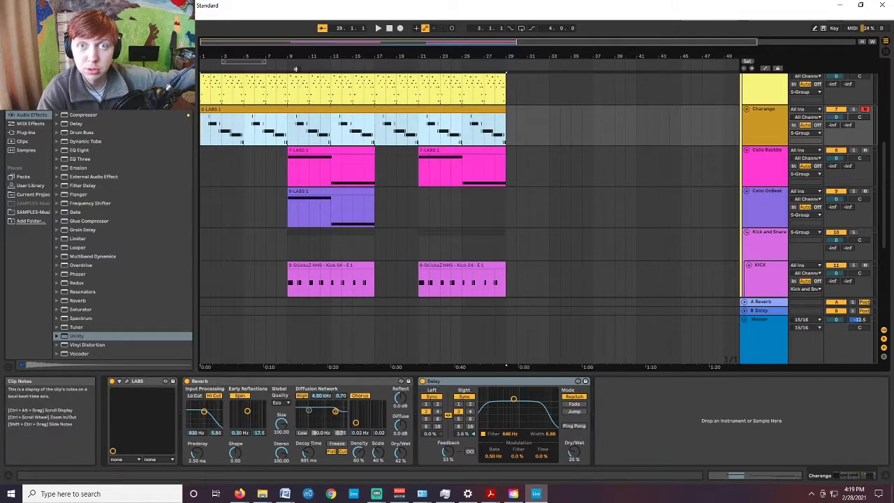
left_click(328, 153)
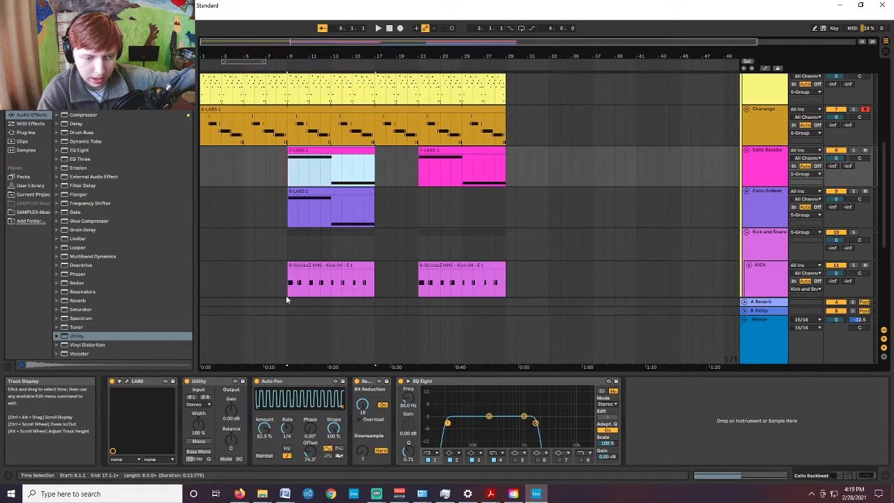
left_click(285, 61)
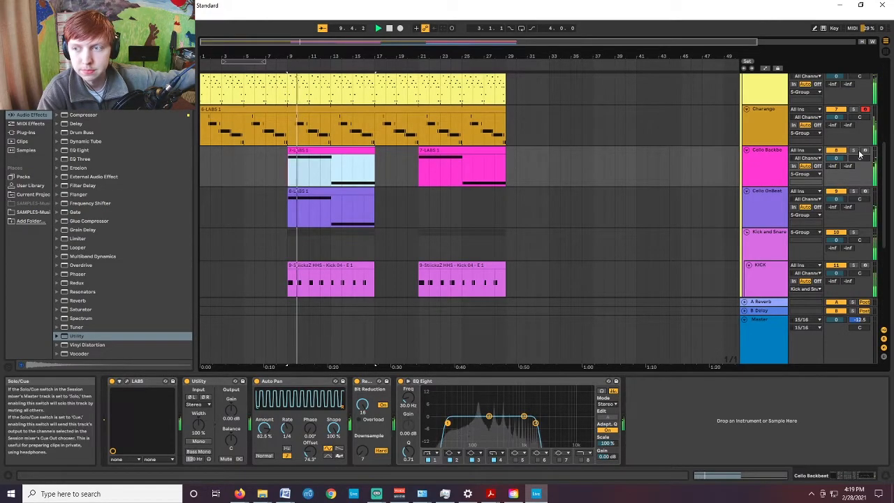
left_click(859, 152)
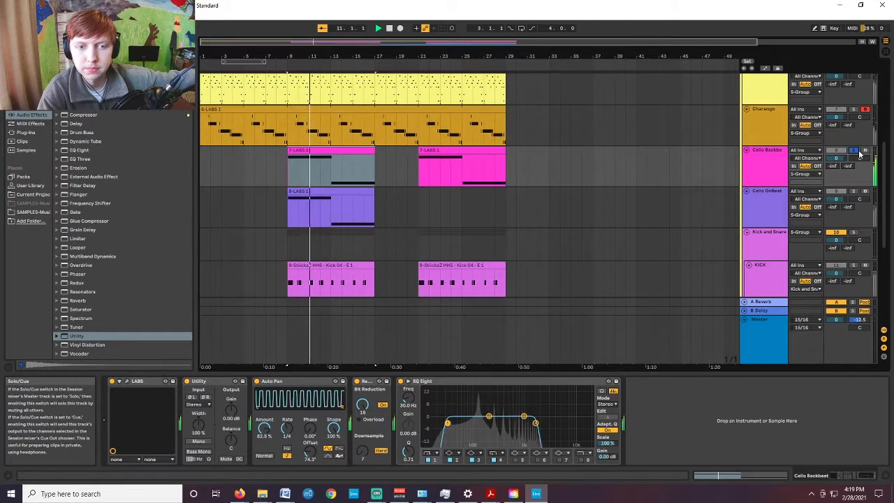
left_click(860, 153)
left_click(389, 28)
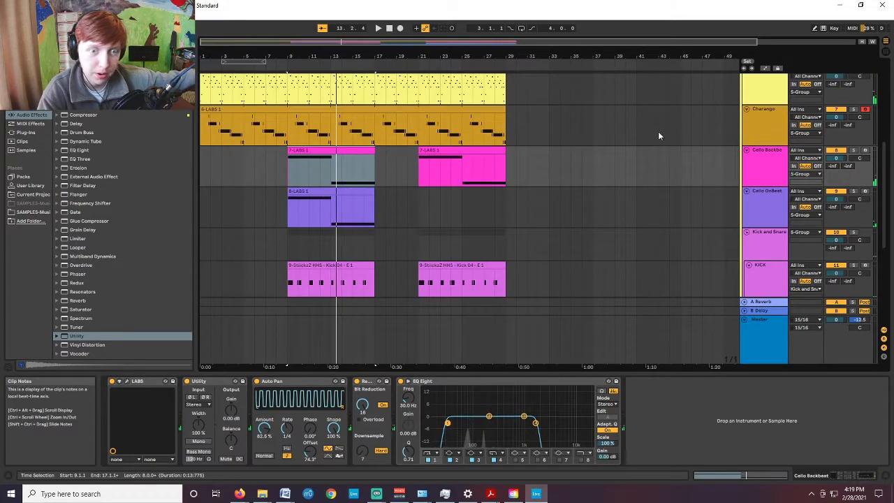
Audition the Cello OnBeat track soloed from bar 9, and again together with the soloed Cello Backbeat track.
left_click(853, 191)
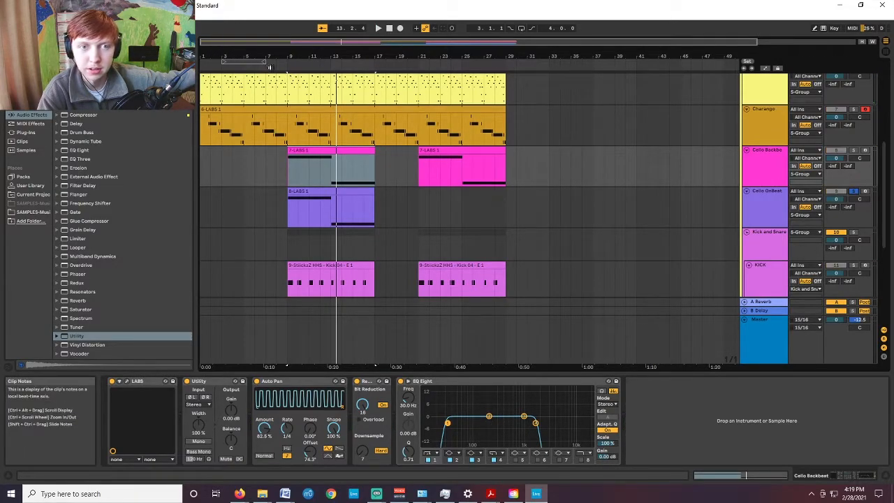
key("space")
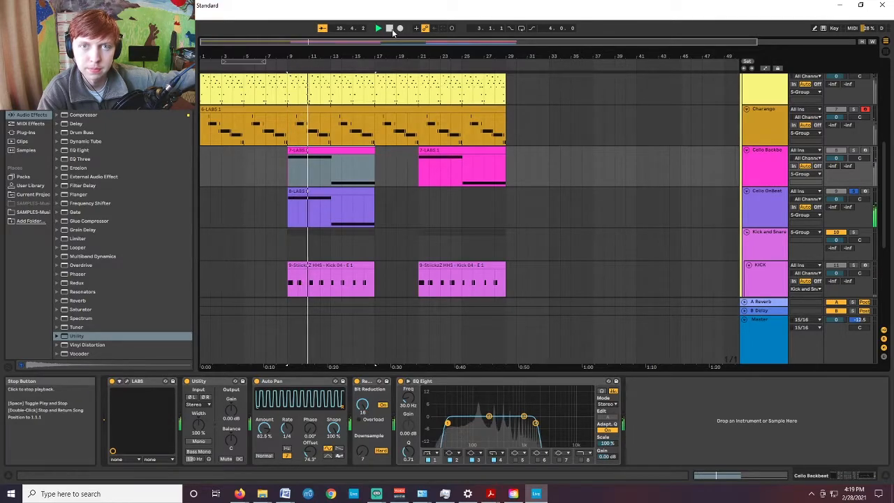
left_click(852, 191)
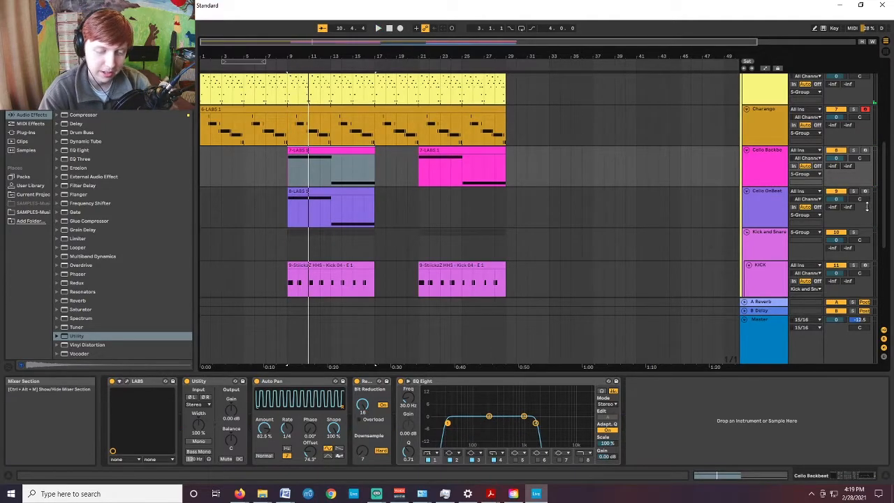
left_click(286, 67)
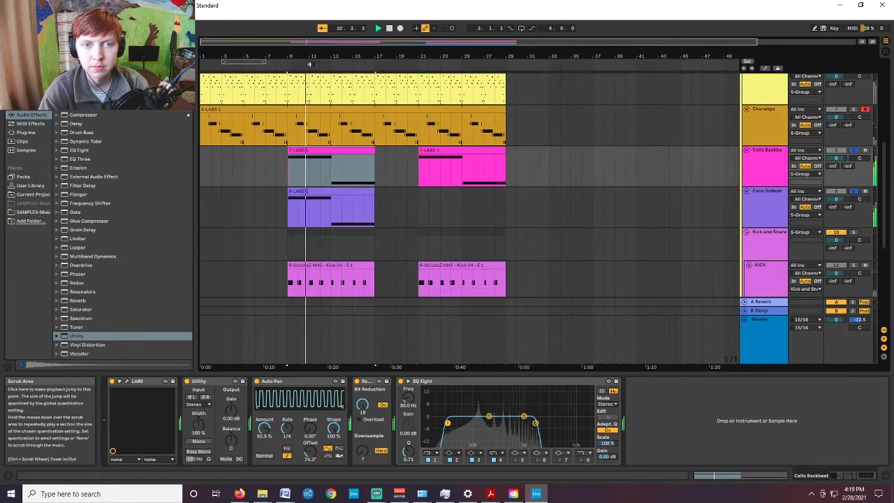
left_click(389, 29)
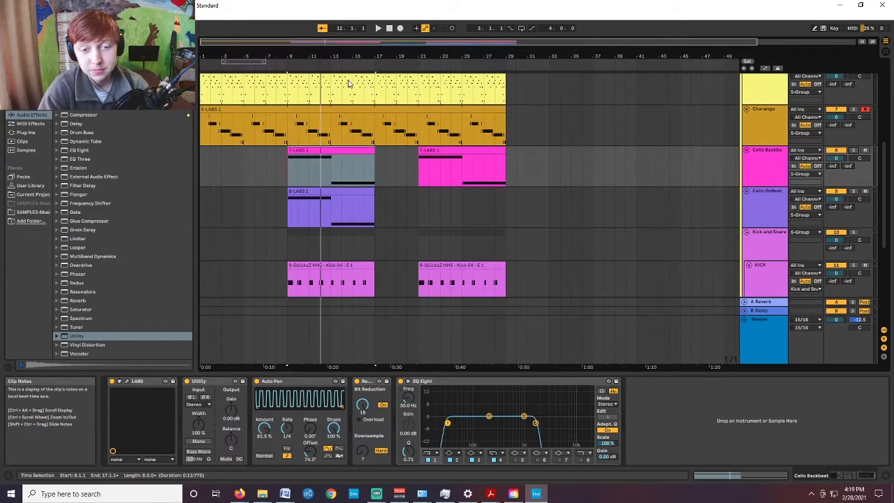
Try raising the Phase of the Cello Backbeat track's Auto Pan to 11.4° and return it to 0.00°.
left_click(314, 150)
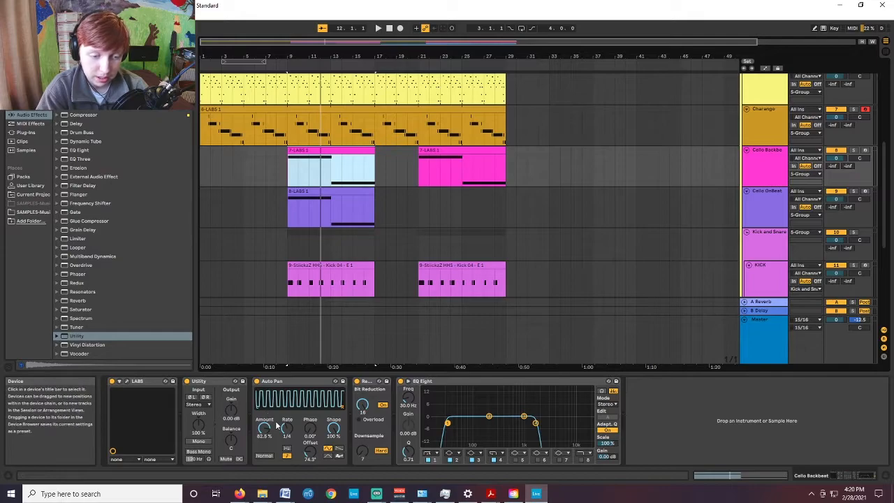
left_click(278, 382)
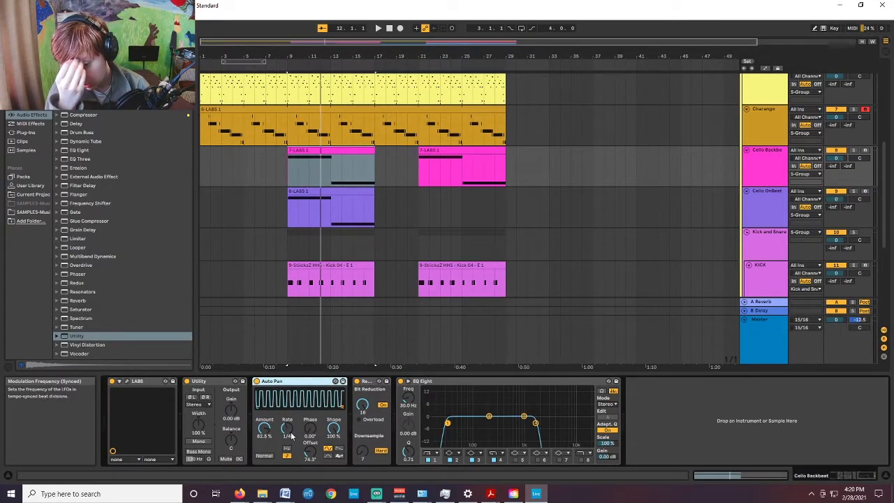
left_click(329, 430)
mouse_move(312, 430)
left_mouse_down()
mouse_move(311, 386)
mouse_move(311, 426)
left_mouse_up()
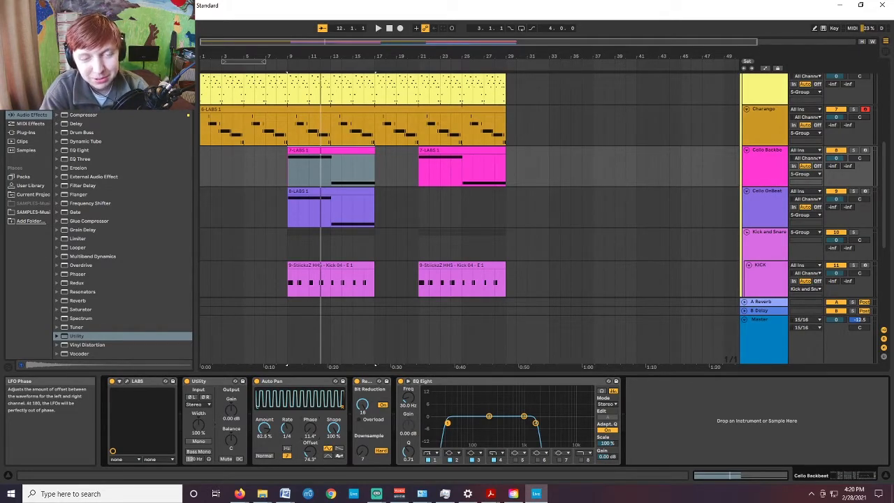
left_click_drag(312, 426, 312, 432)
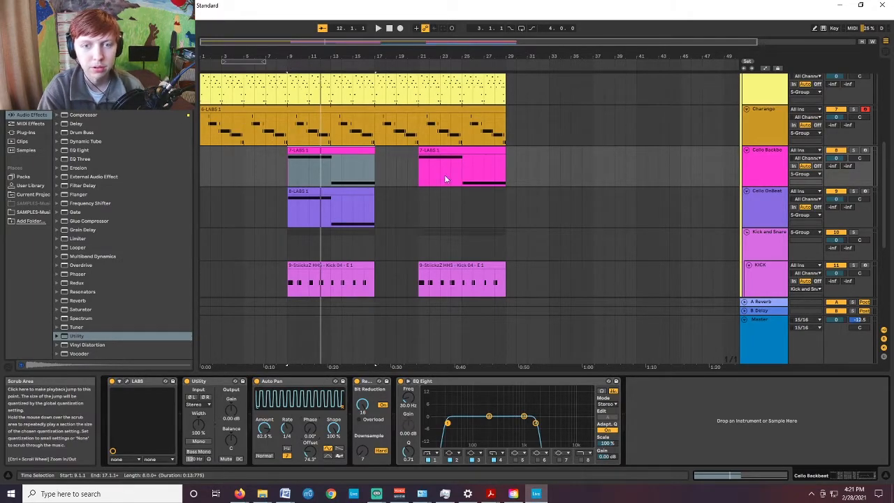
Locate the Kick and Snare group and show the instrument behind the first KICK clip.
scroll(514, 225, "down", 3)
left_click(775, 143)
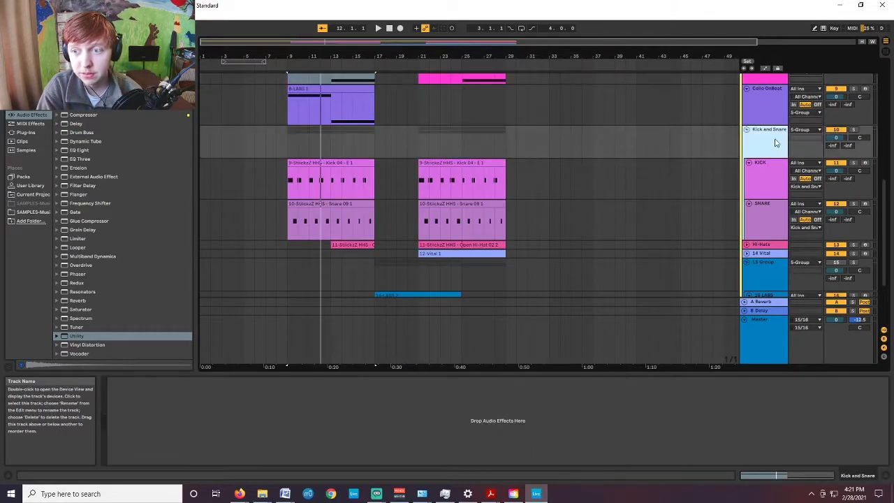
scroll(699, 186, "down", 1)
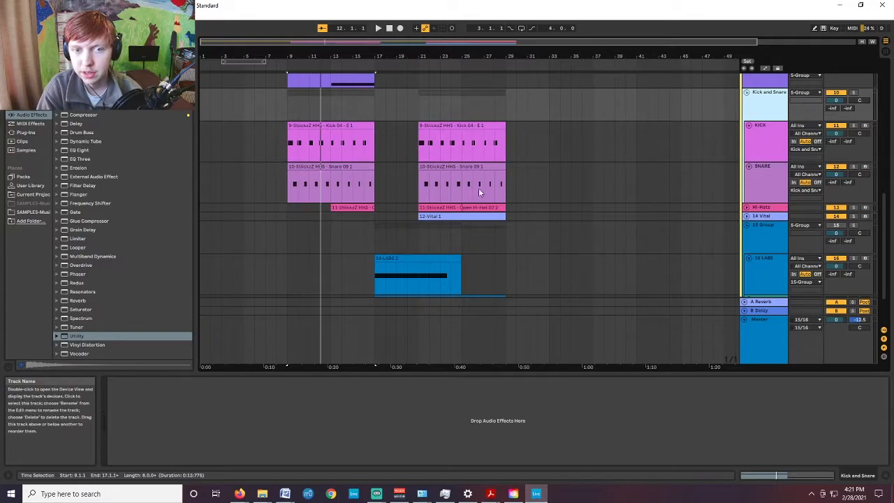
left_click(303, 128)
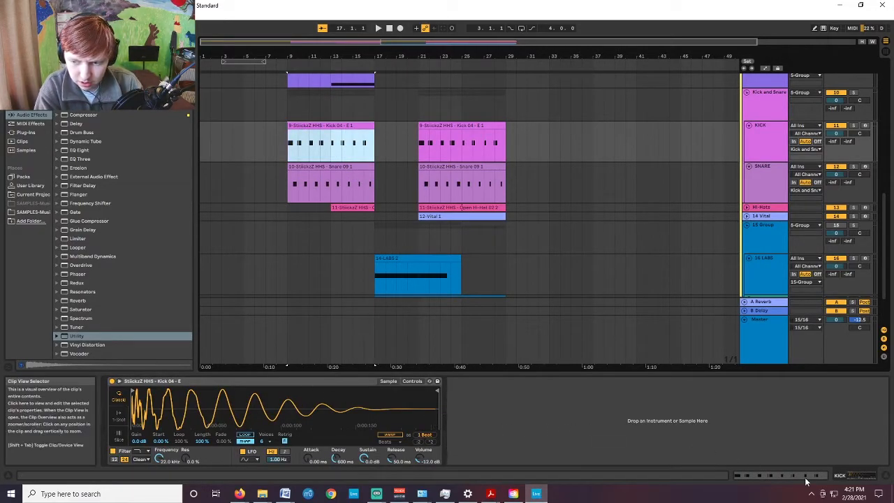
Open the User Library and preview Closed Hi-Hat 03, Cymbal 07 and Cymbal 01 from the Cymbals sample folder.
left_click(21, 177)
left_click(31, 194)
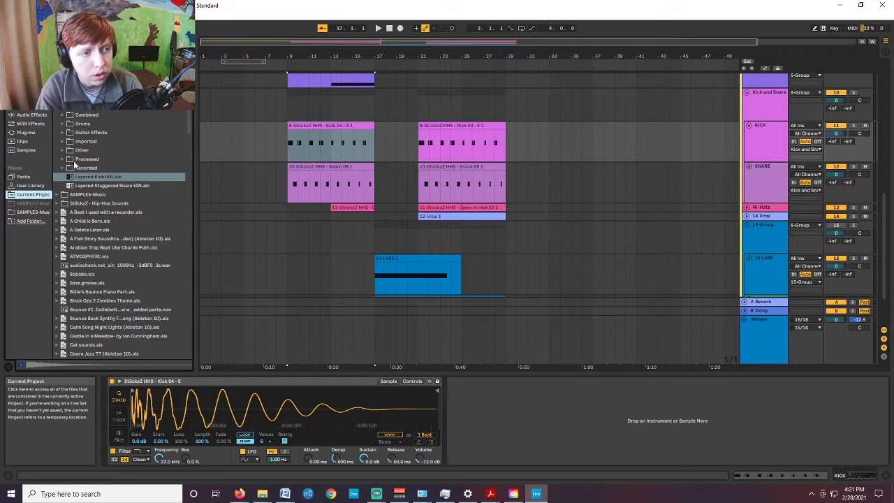
left_click(30, 185)
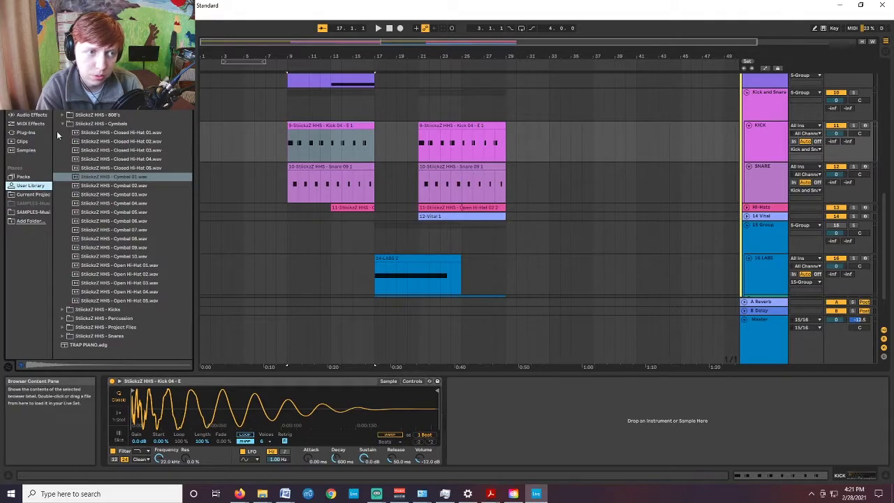
left_click(100, 151)
left_click(113, 230)
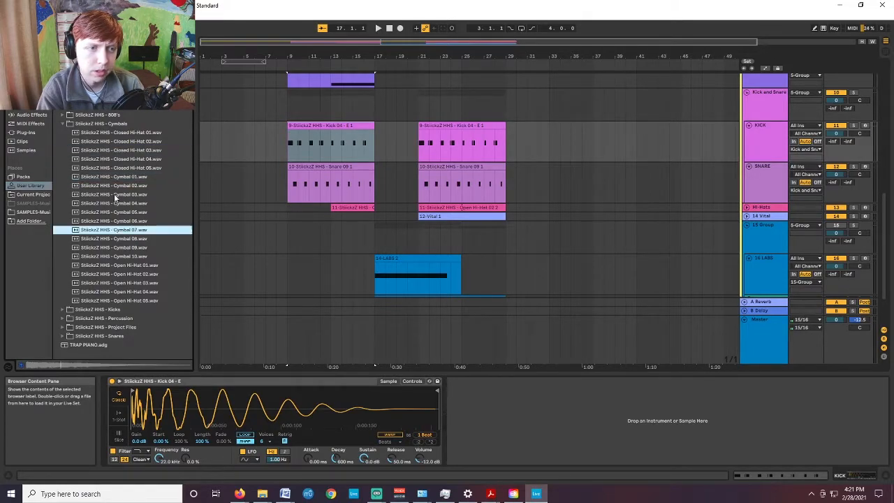
left_click(108, 176)
left_click(63, 123)
Preview two samples from the 808's folder of the User Library, closing the folder again.
left_click(63, 114)
left_click(112, 194)
left_click(112, 159)
left_click(62, 114)
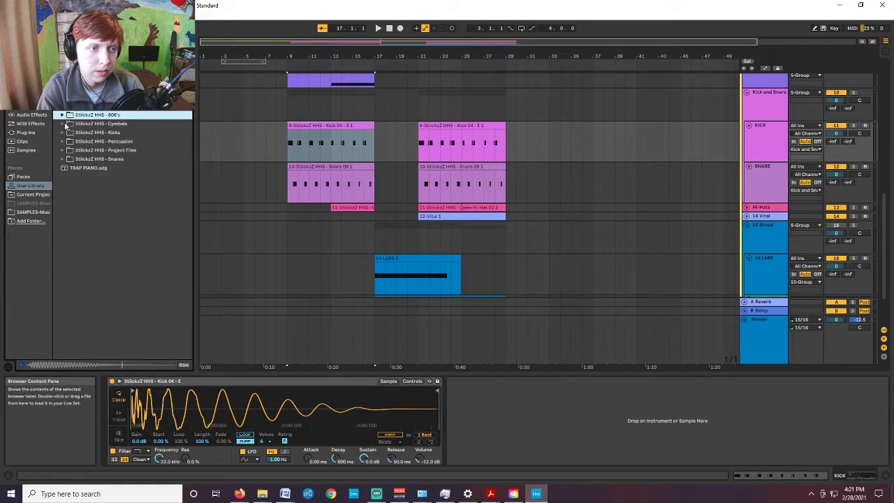
Preview Kick 06, Kick 03 and Kick 09 from the Kicks sample folder and close the folder again.
left_click(62, 132)
left_click(120, 185)
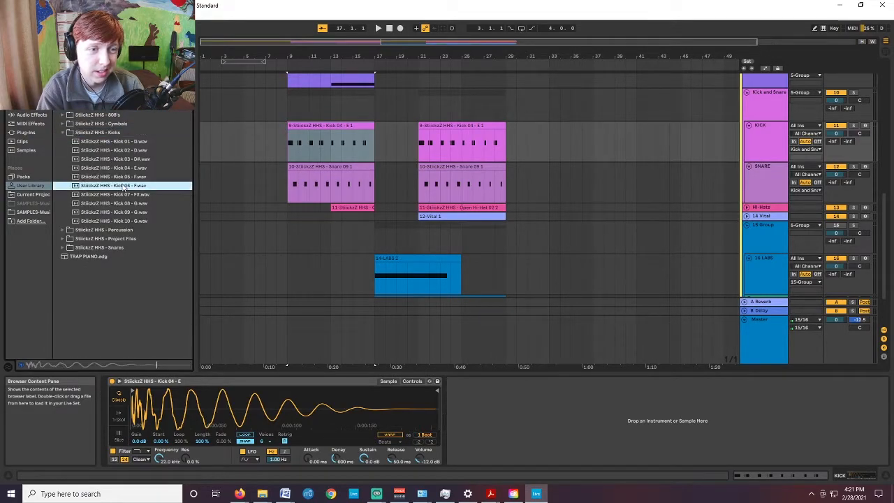
left_click(117, 159)
left_click(121, 187)
left_click(114, 212)
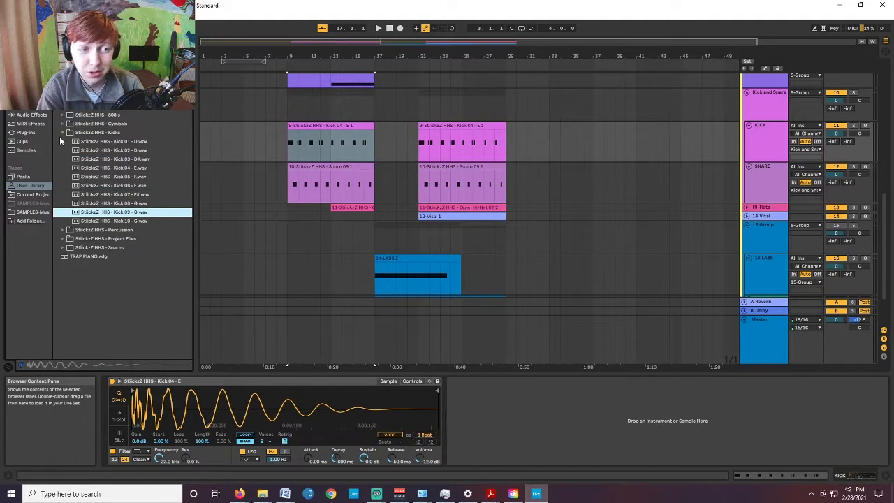
left_click(63, 132)
Preview Snare 03, Snare 08, Snare 10 and Snare 05 from the Snares sample folder, closing the folder again.
left_click(60, 159)
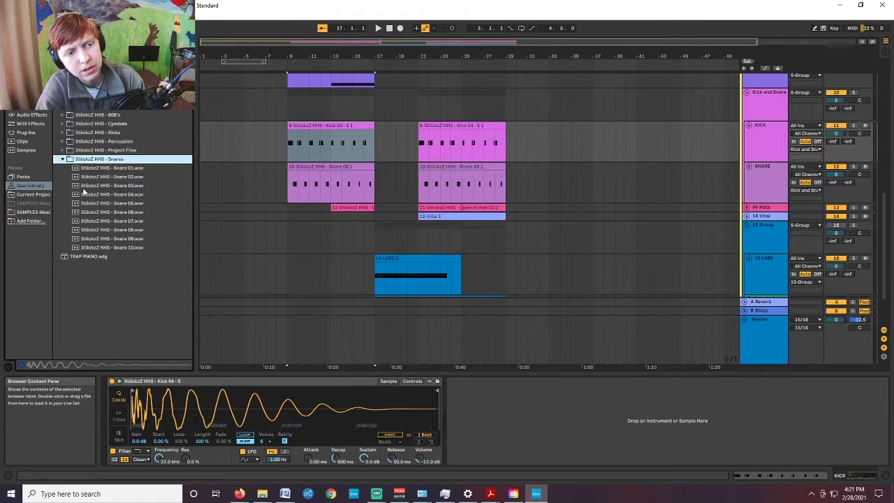
left_click(110, 185)
left_click(104, 230)
left_click(110, 247)
left_click(98, 203)
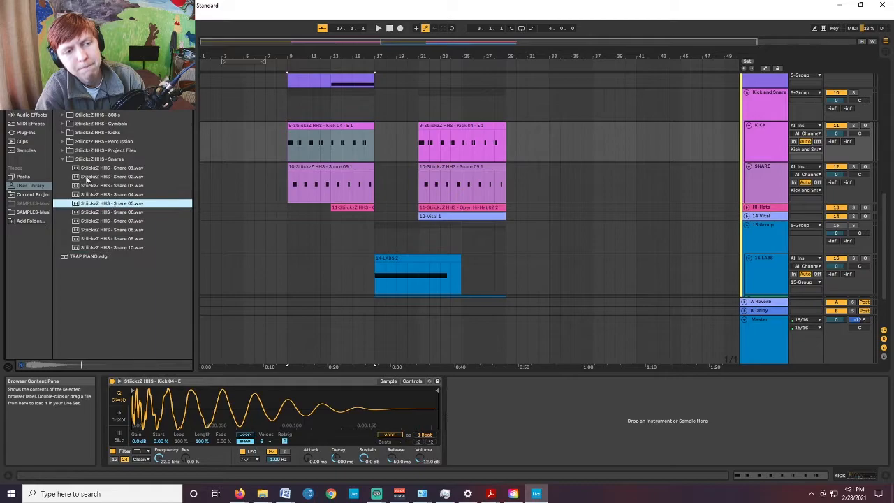
left_click(65, 159)
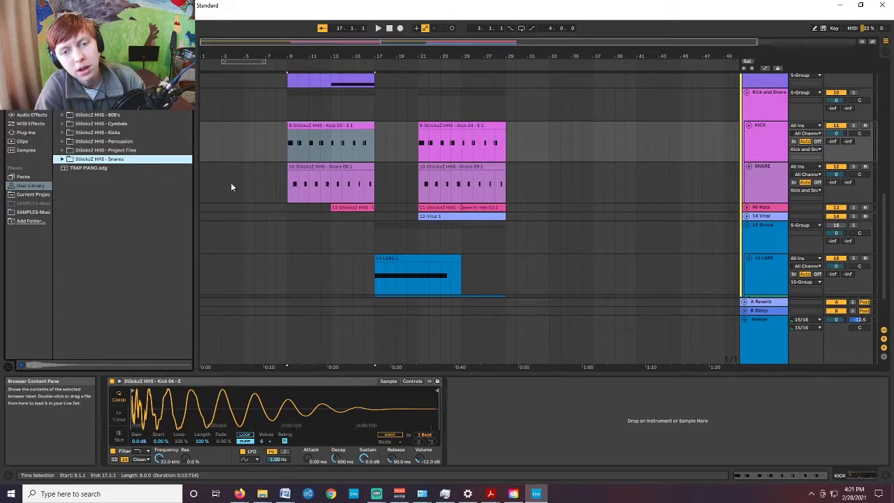
Play the arrangement from the start of the first KICK clip at bar 9 to audition the kick and snare pattern.
left_click(349, 125)
left_click(300, 57)
left_click_drag(300, 56, 329, 135)
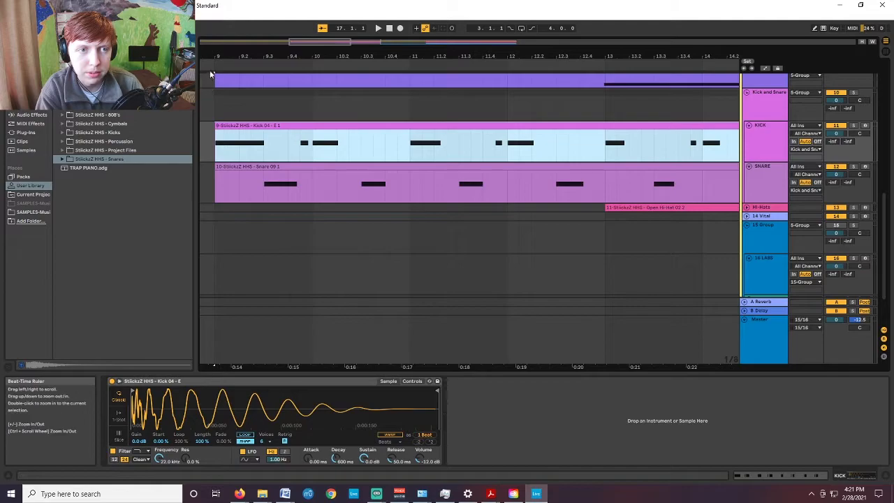
key("space")
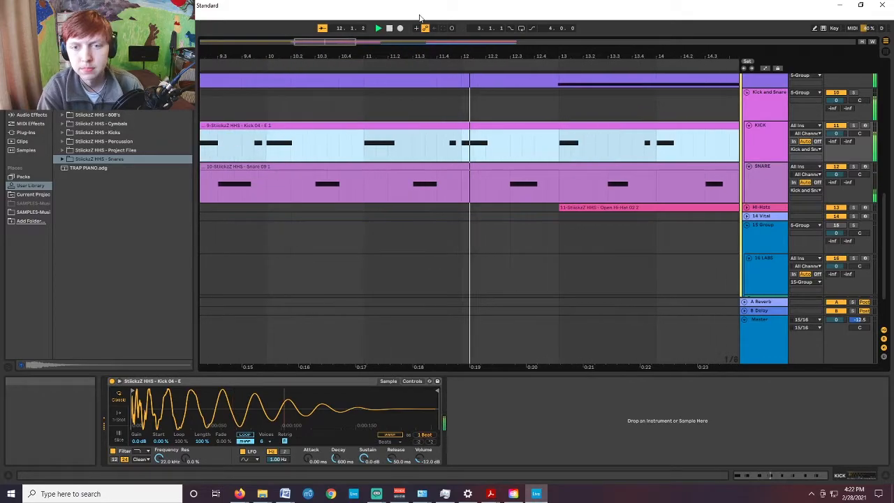
left_click(389, 29)
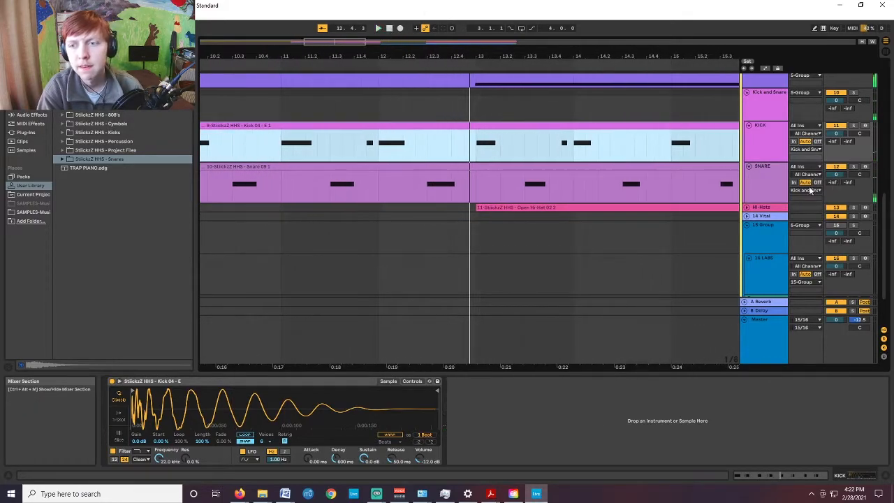
Select the first Hi-Hats clip at bar 13 and show the devices on its track.
mouse_move(332, 43)
left_mouse_down()
mouse_move(286, 44)
mouse_move(363, 43)
mouse_move(340, 33)
left_mouse_up()
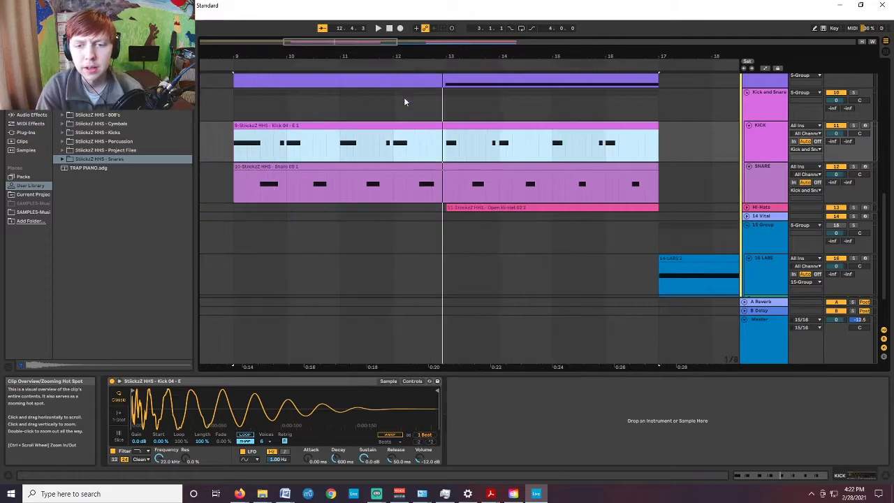
left_click(475, 207)
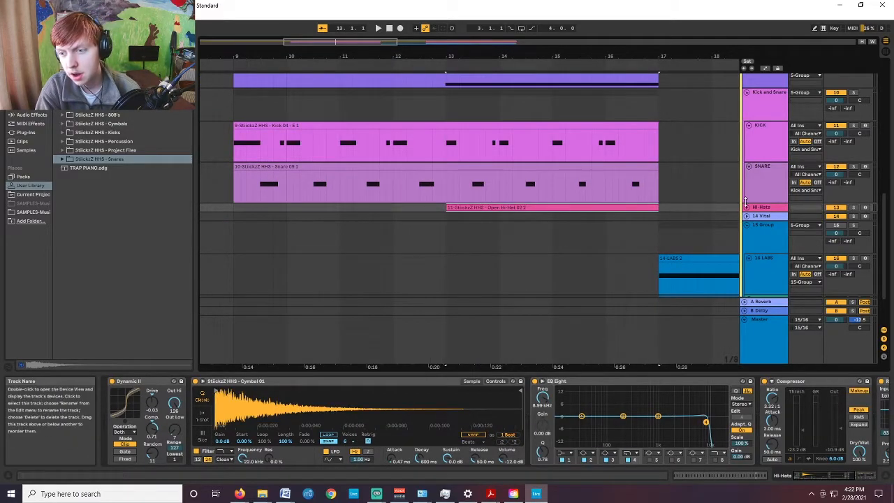
left_click_drag(835, 475, 809, 476)
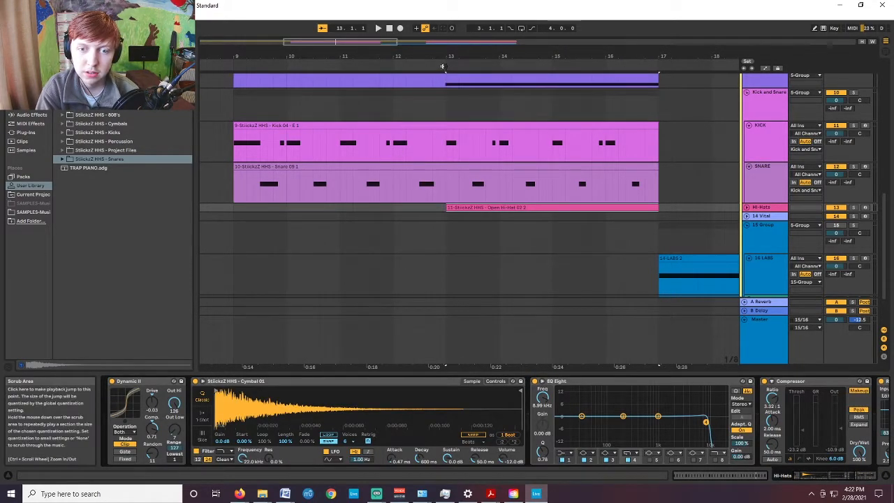
Audition the Hi-Hats track soloed from bar 13 and stop playback, clearing the solo.
left_click(853, 207)
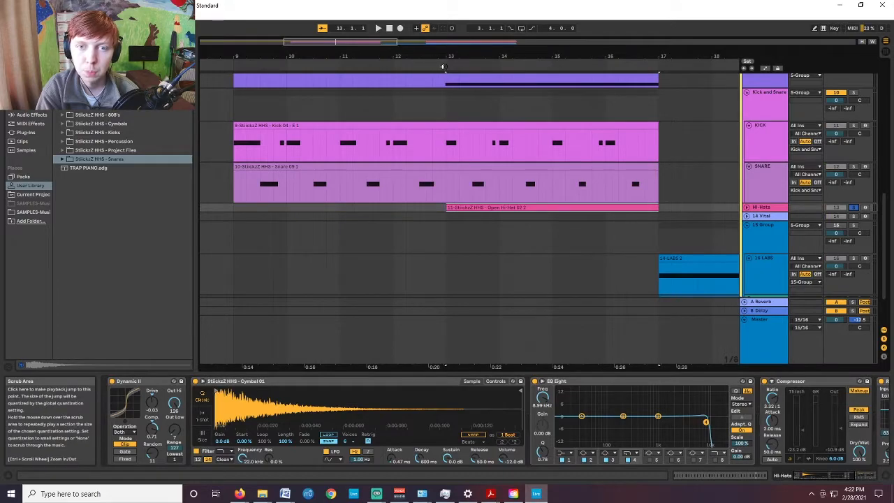
left_click(442, 66)
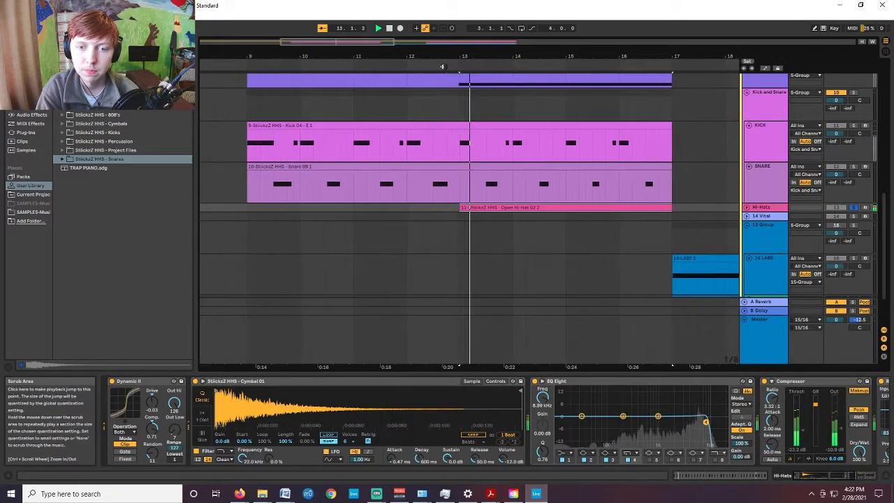
left_click(390, 29)
left_click_drag(377, 42, 343, 43)
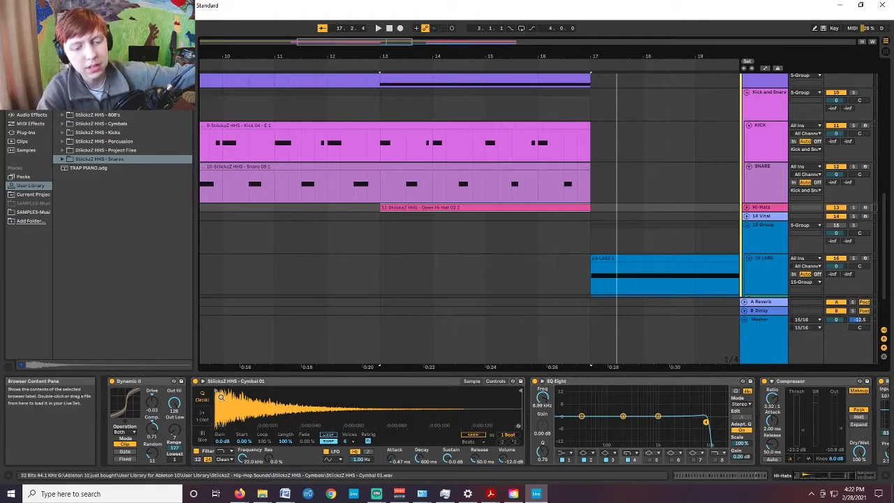
Locate the Dynamic II preset among the MIDI effects and try adjusting the Random amount of the Hi-Hats track's device.
left_click(137, 384)
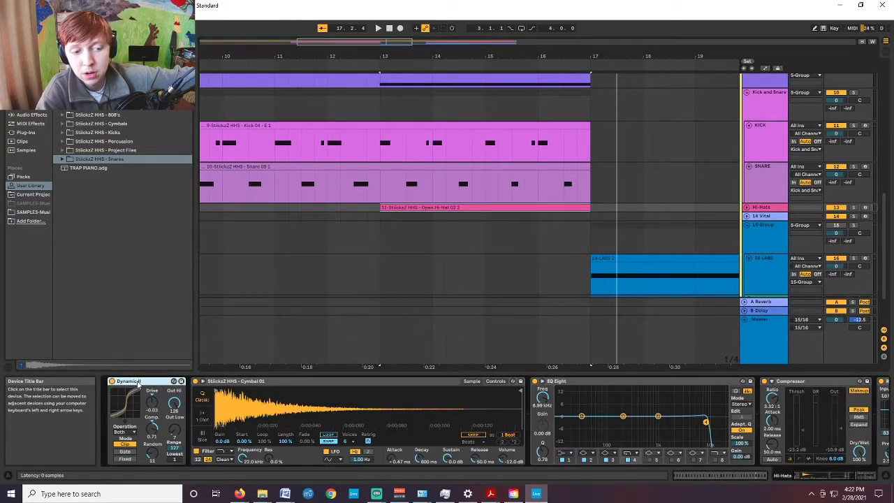
left_click(28, 125)
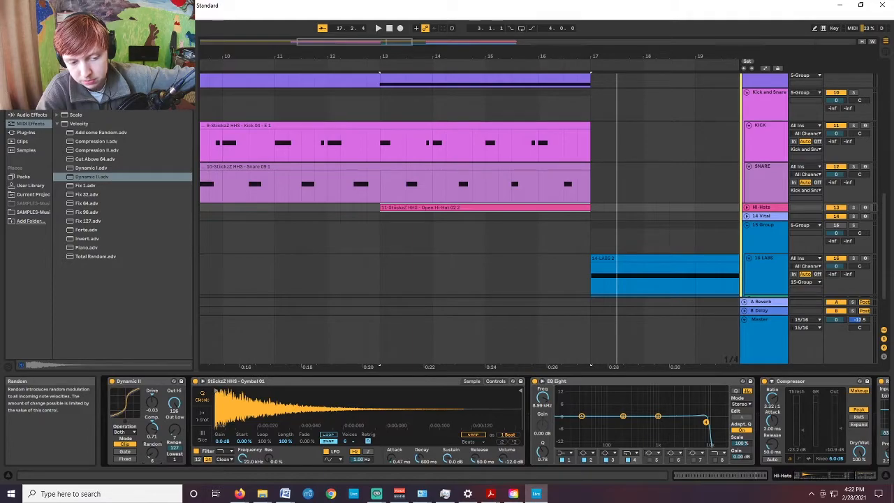
left_click_drag(152, 451, 151, 447)
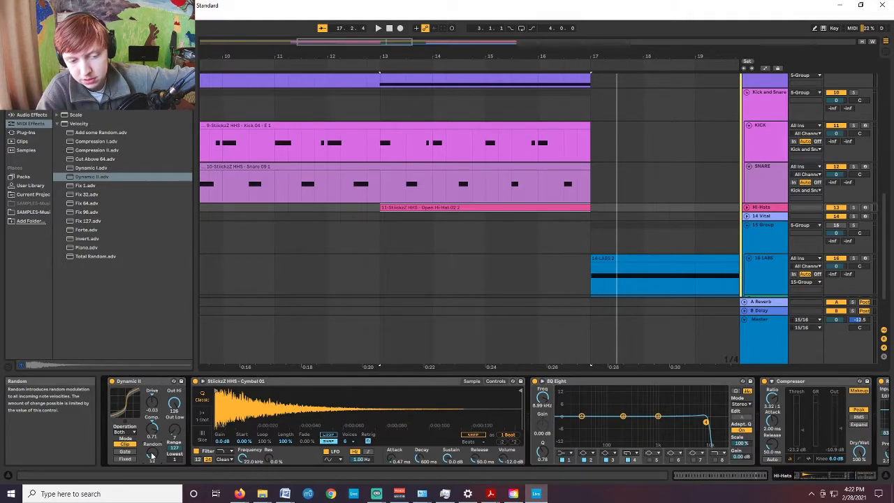
Show the Hi-Hats clip's notes and velocities, and examine the track's EQ Eight, Compressor and Reverb.
left_click(706, 478)
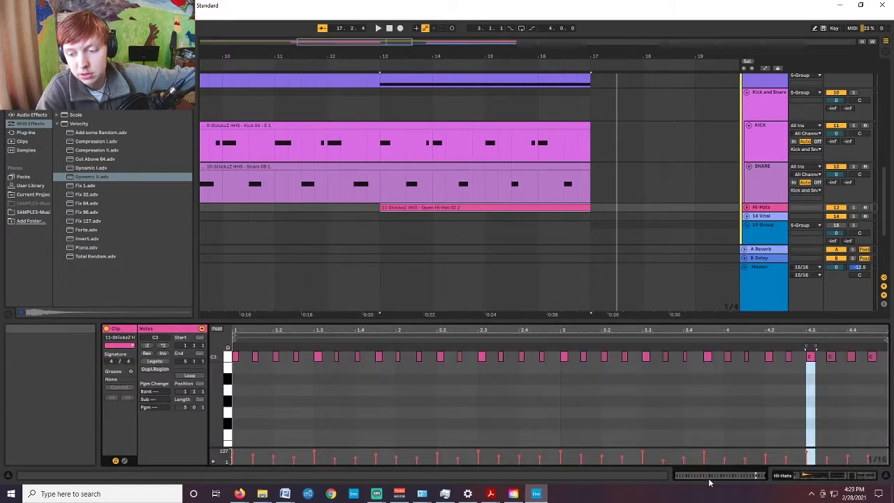
left_click(801, 475)
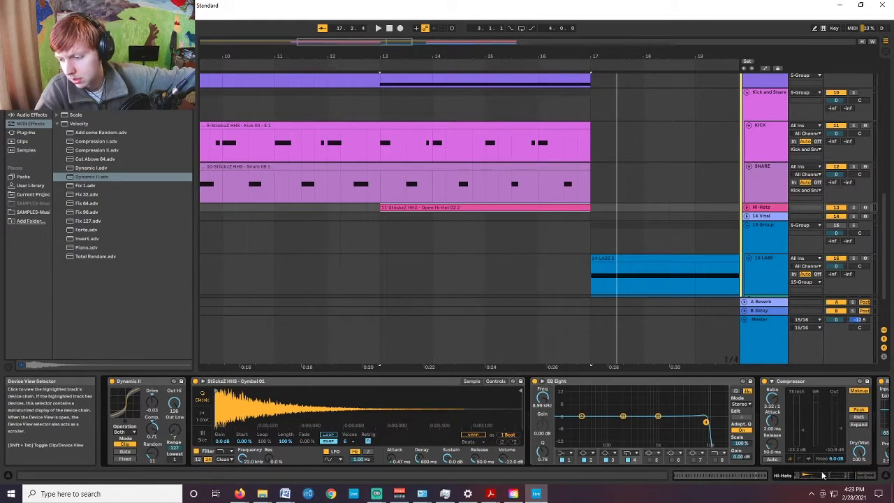
scroll(847, 447, "down", 5)
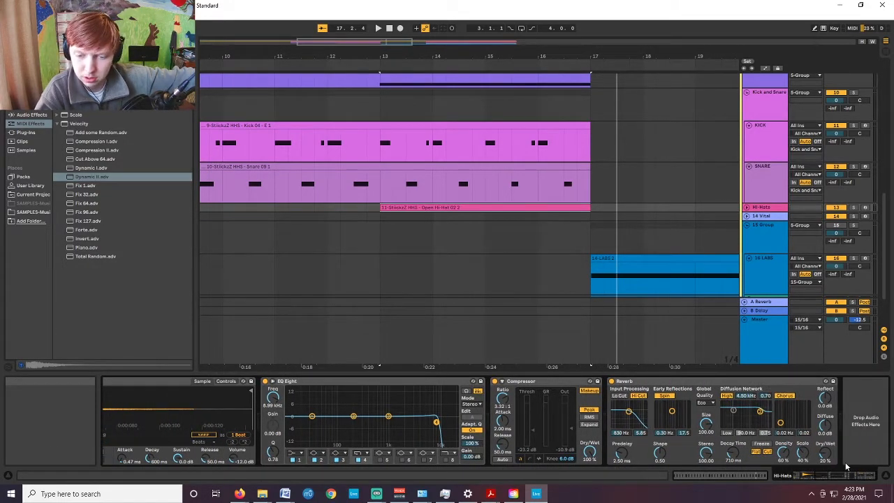
left_click(518, 384)
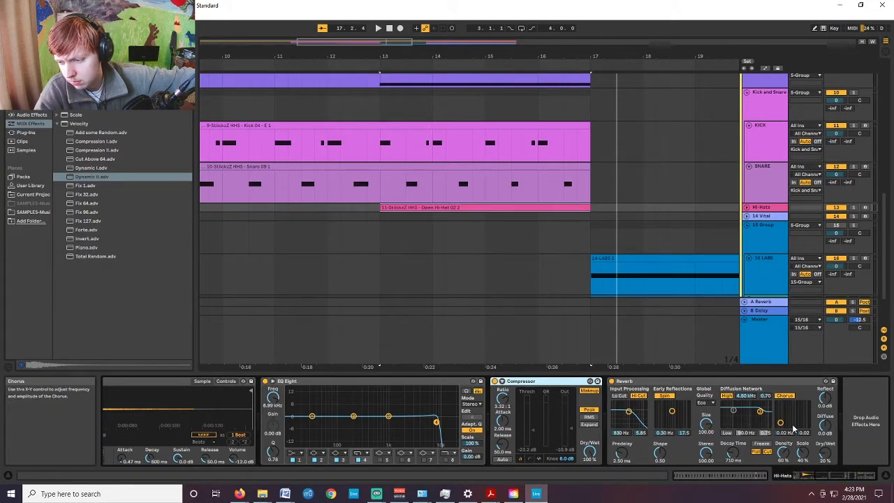
Play the full mix from bar 13 to hear the hi-hats with the other tracks, and stop playback.
left_click(380, 63)
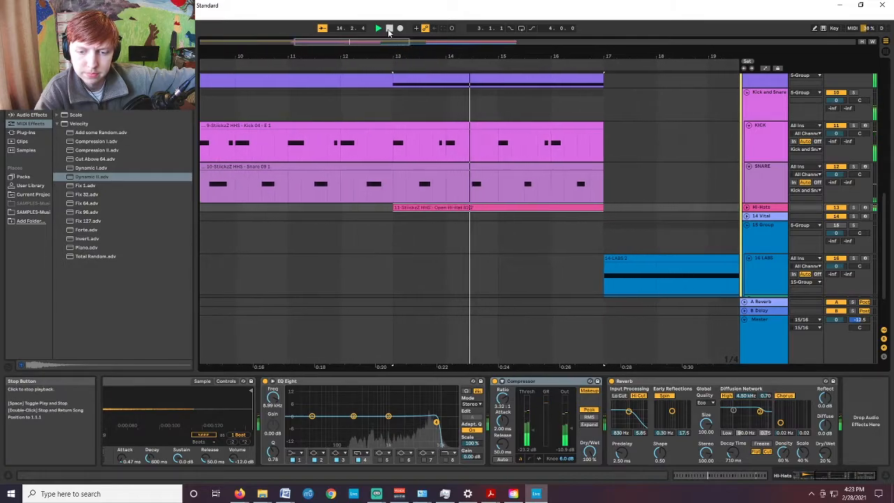
left_click(388, 28)
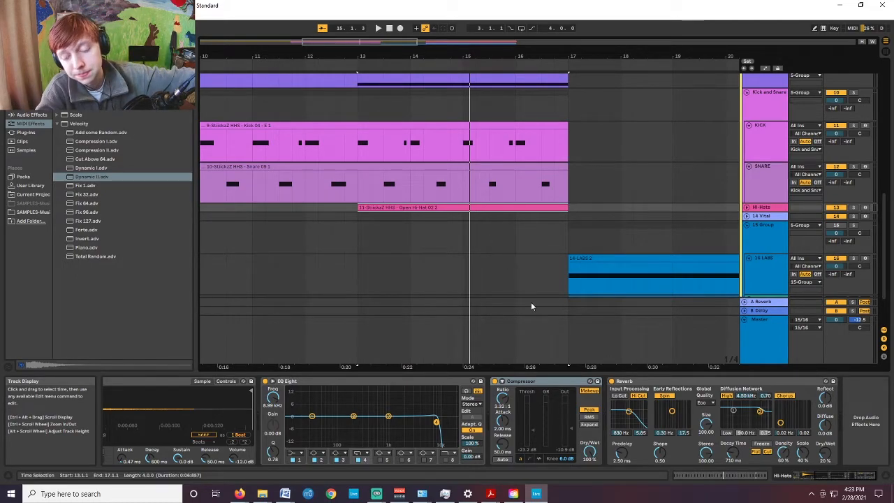
mouse_move(848, 476)
left_mouse_down()
mouse_move(827, 478)
mouse_move(874, 478)
mouse_move(830, 478)
left_mouse_up()
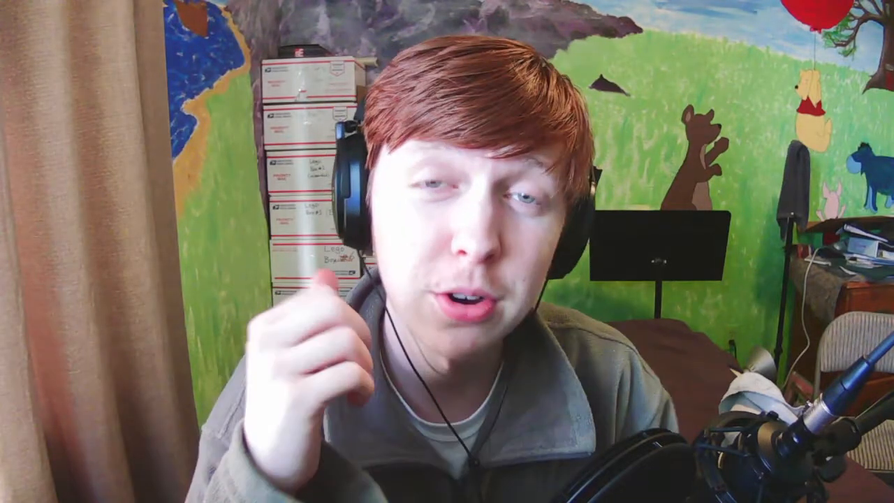